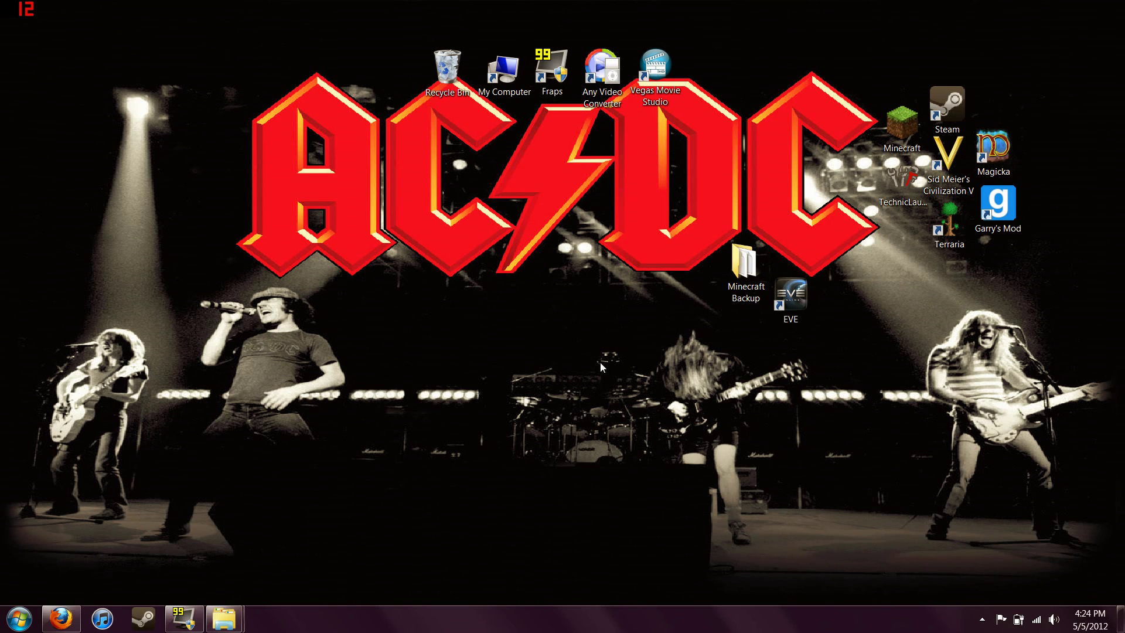
Restore the Firefox window from the taskbar to show the Pokémon Silver ROM page
left_click(61, 618)
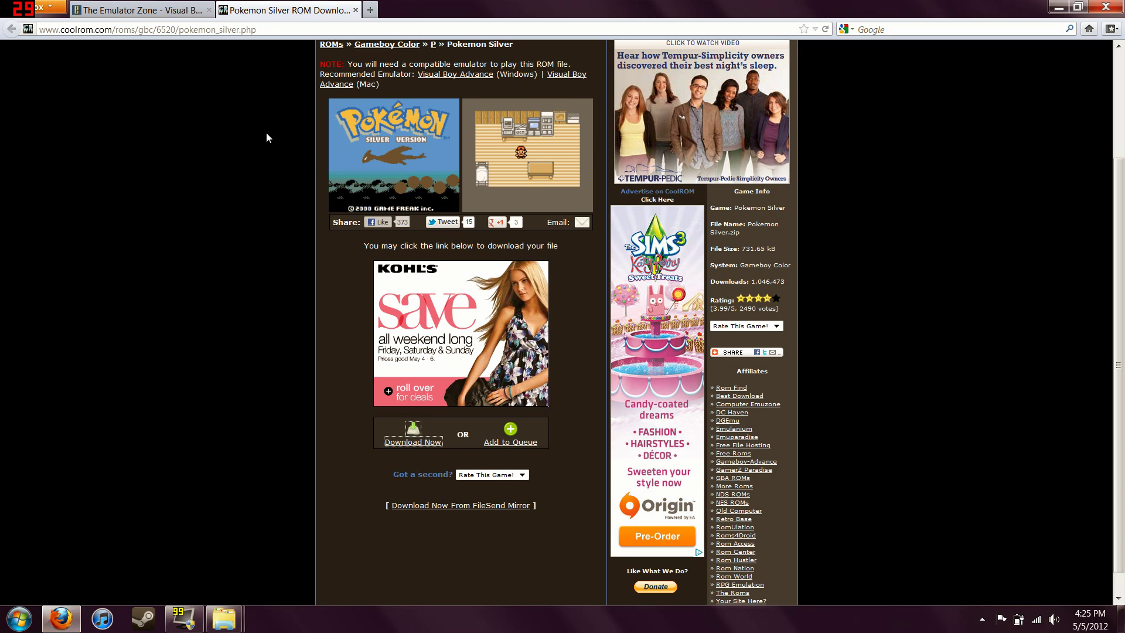
scroll(267, 133, "up", 3)
Save the Visual Boy Advance 1.8.0 Beta3 zip from the Emulator Zone tab
left_click(141, 10)
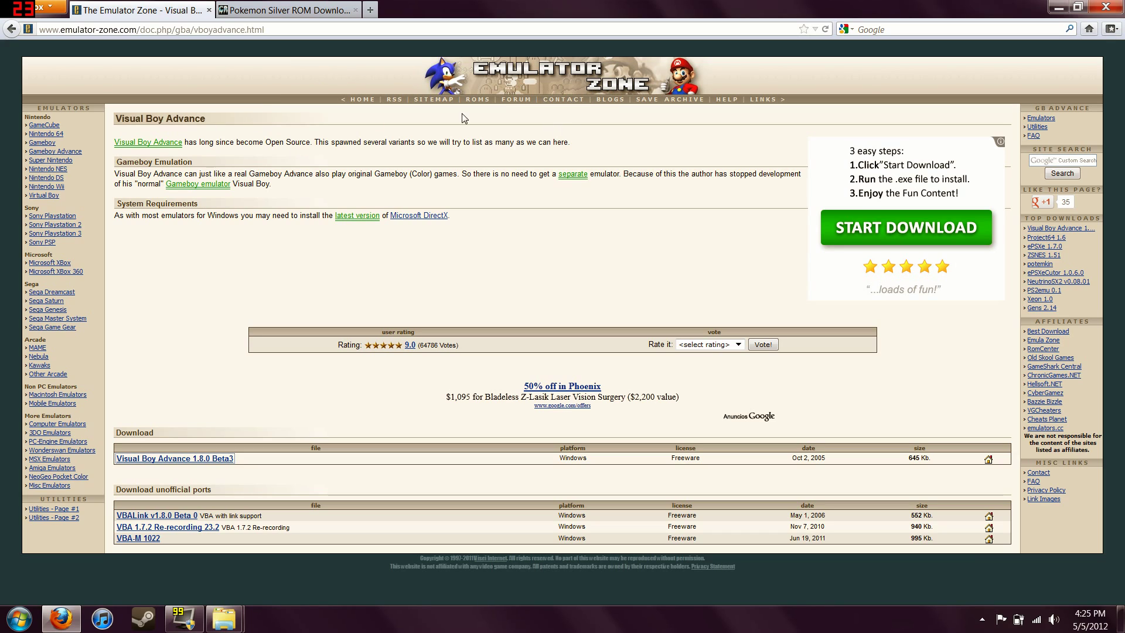
left_click(145, 458)
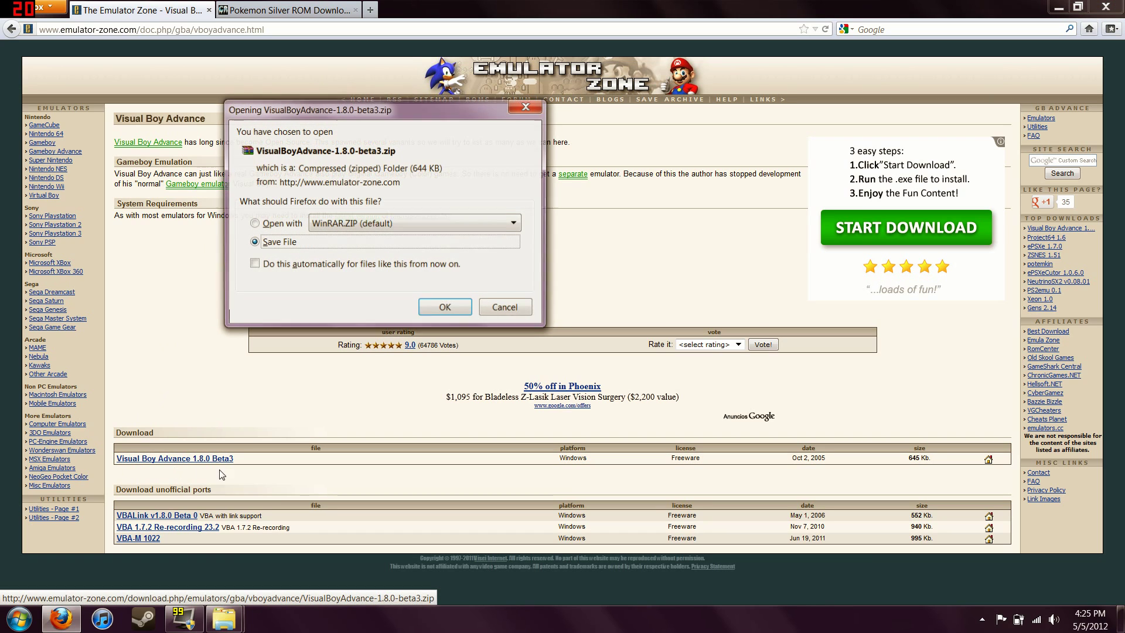
left_click(445, 309)
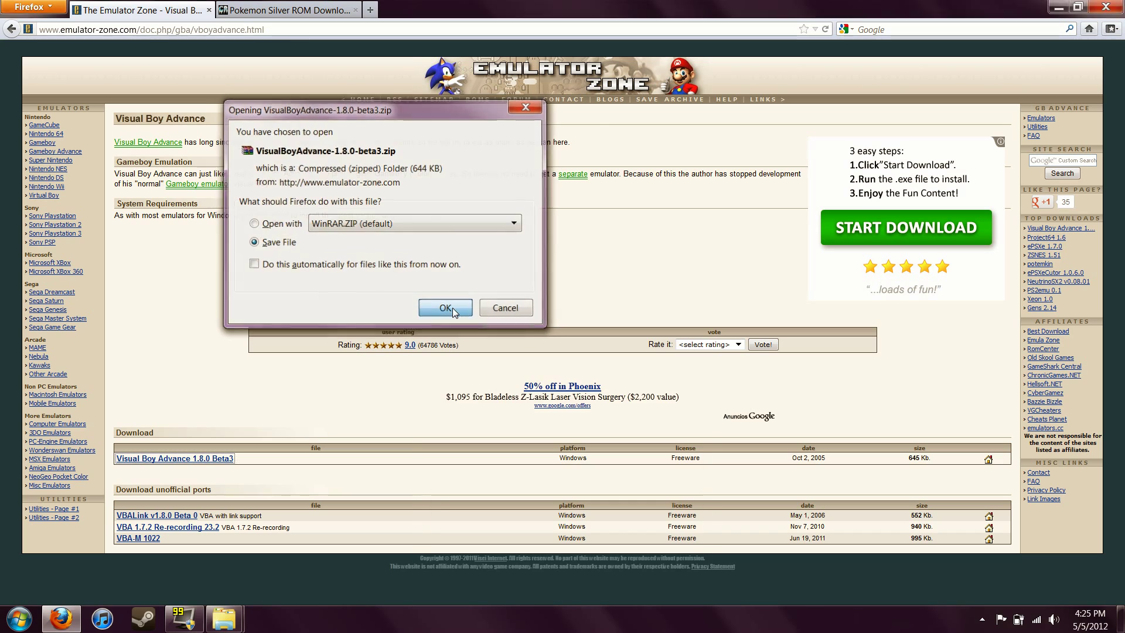
left_click(638, 380)
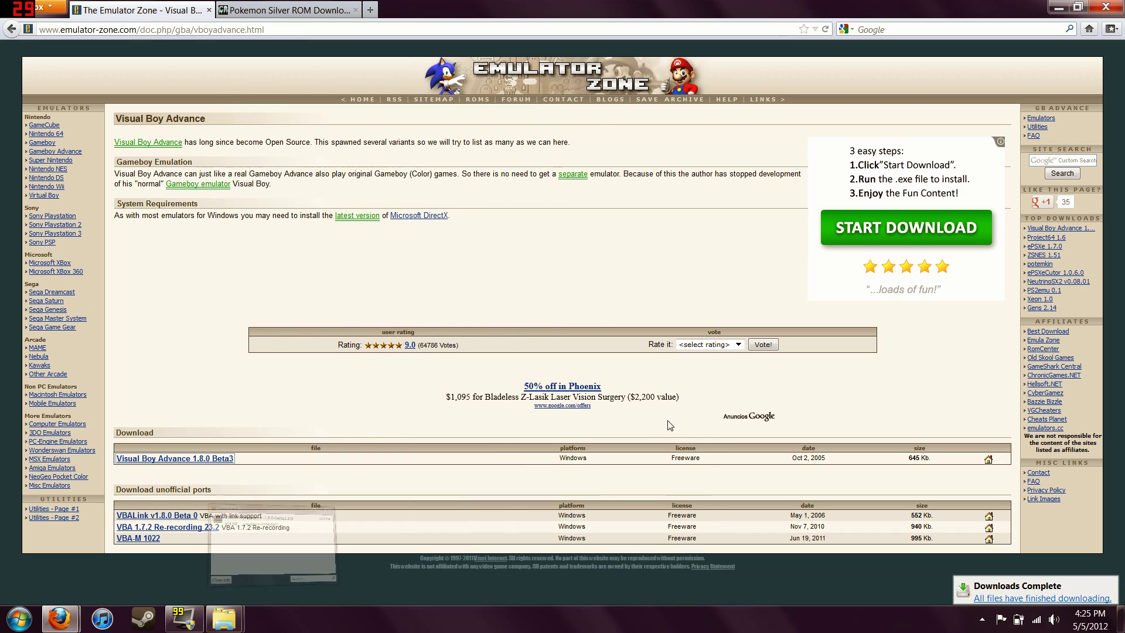
Save Pokemon Silver.zip through CoolROM's Download Now popup, then close the popup
left_click(286, 10)
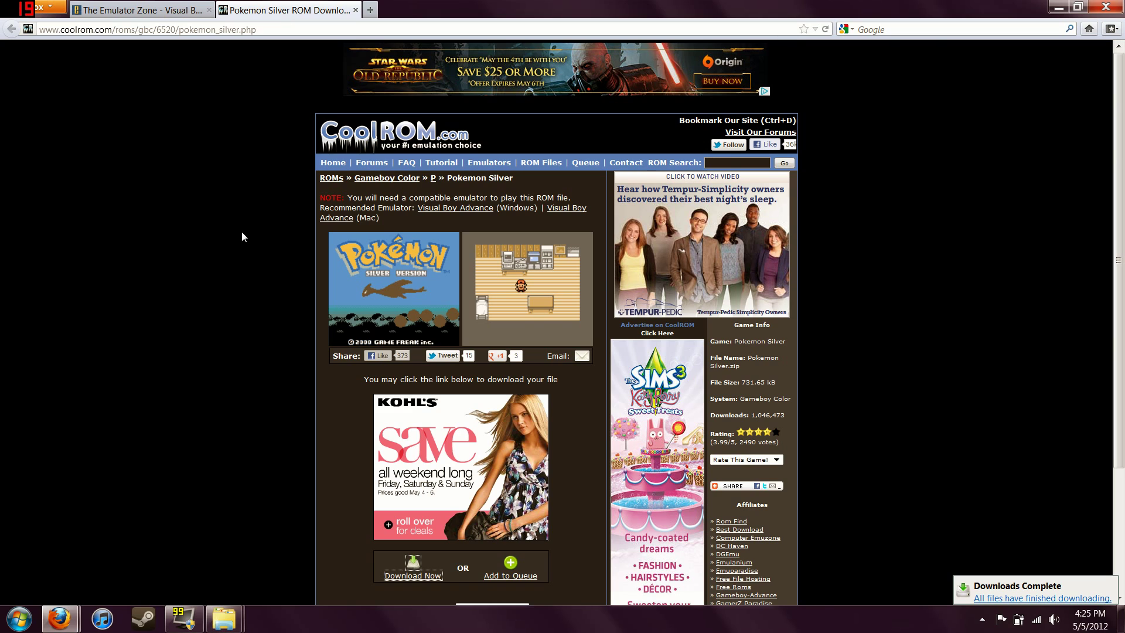
scroll(242, 231, "down", 3)
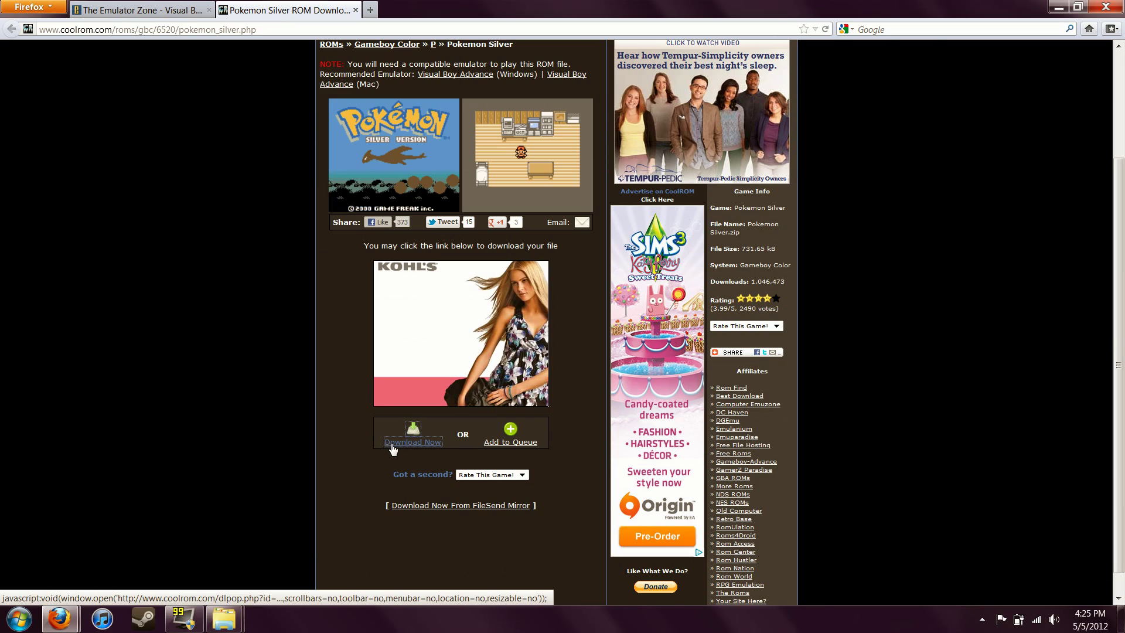
left_click(392, 444)
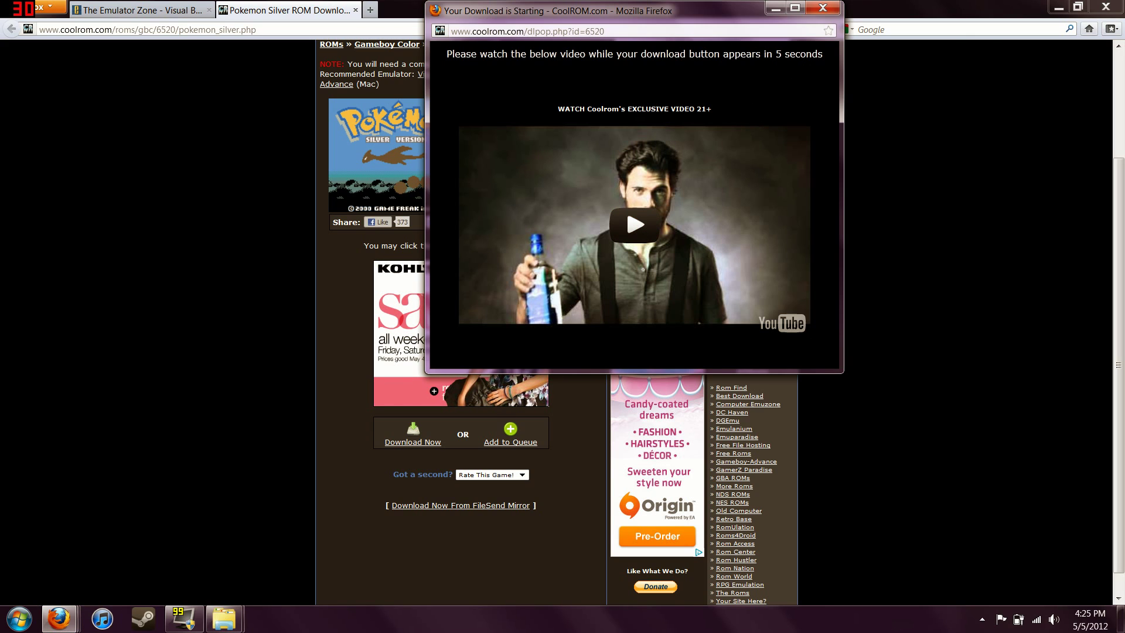
left_click_drag(741, 16, 790, 100)
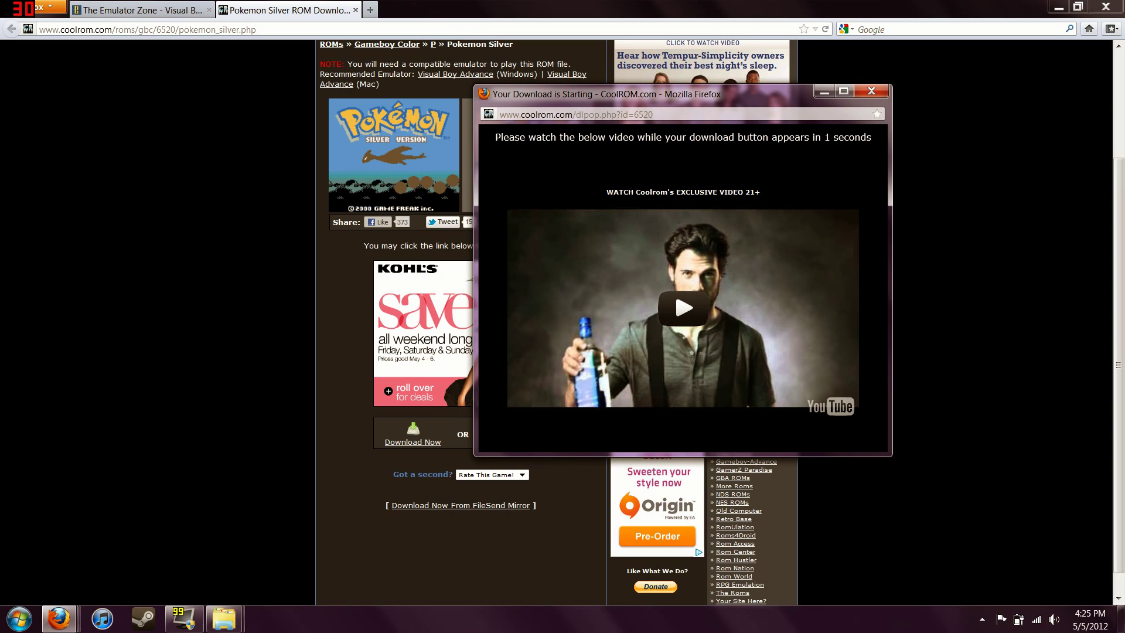
left_click(683, 160)
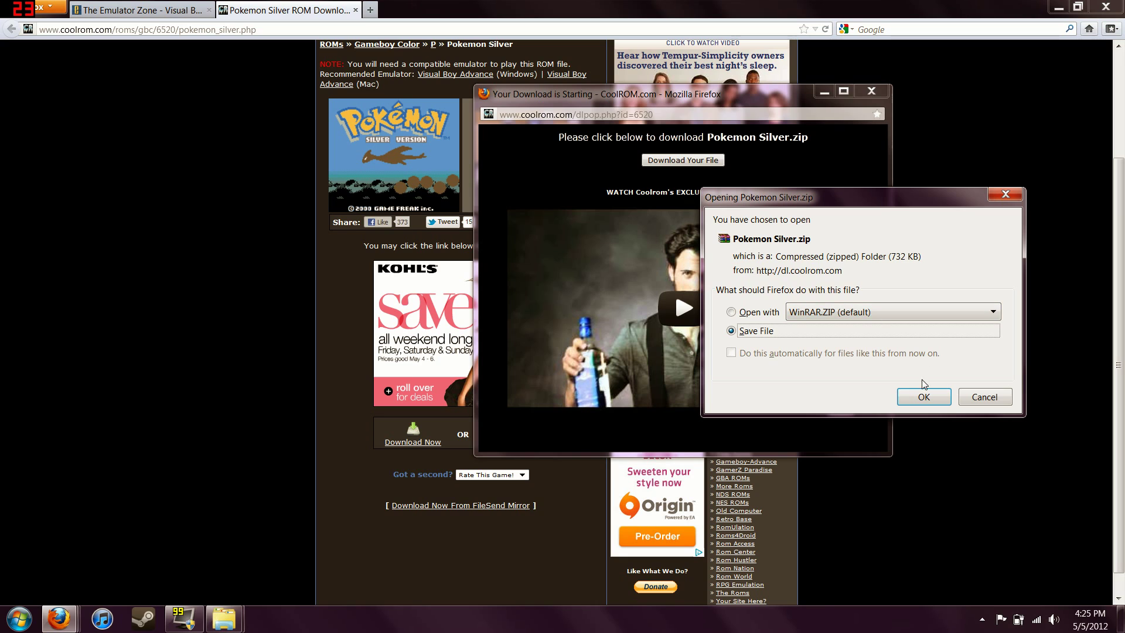
left_click(924, 396)
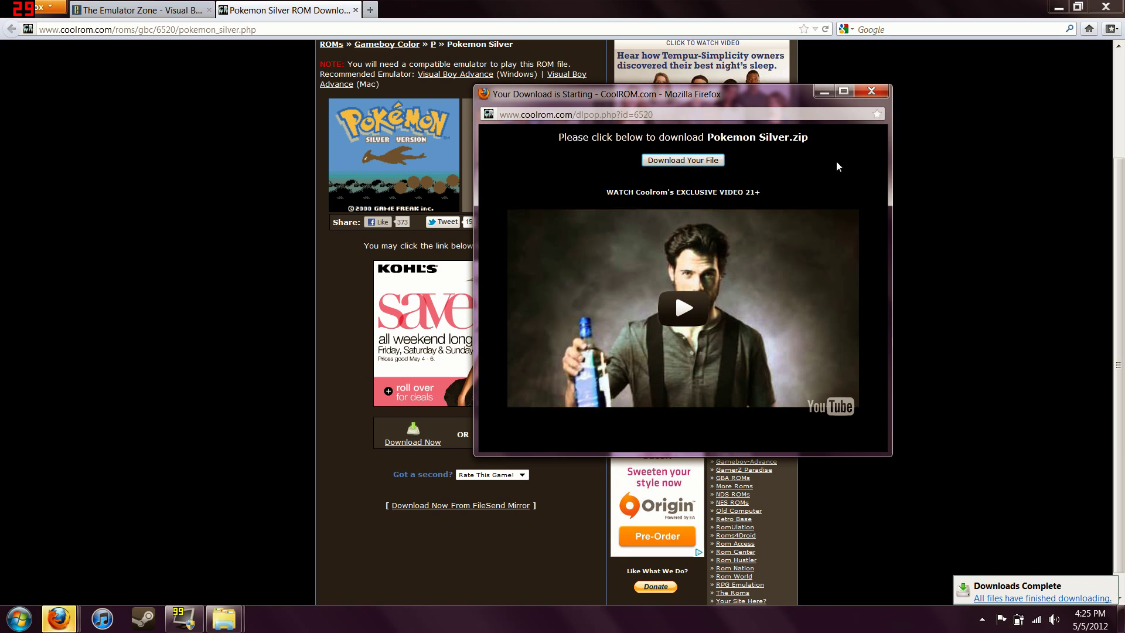
left_click(870, 91)
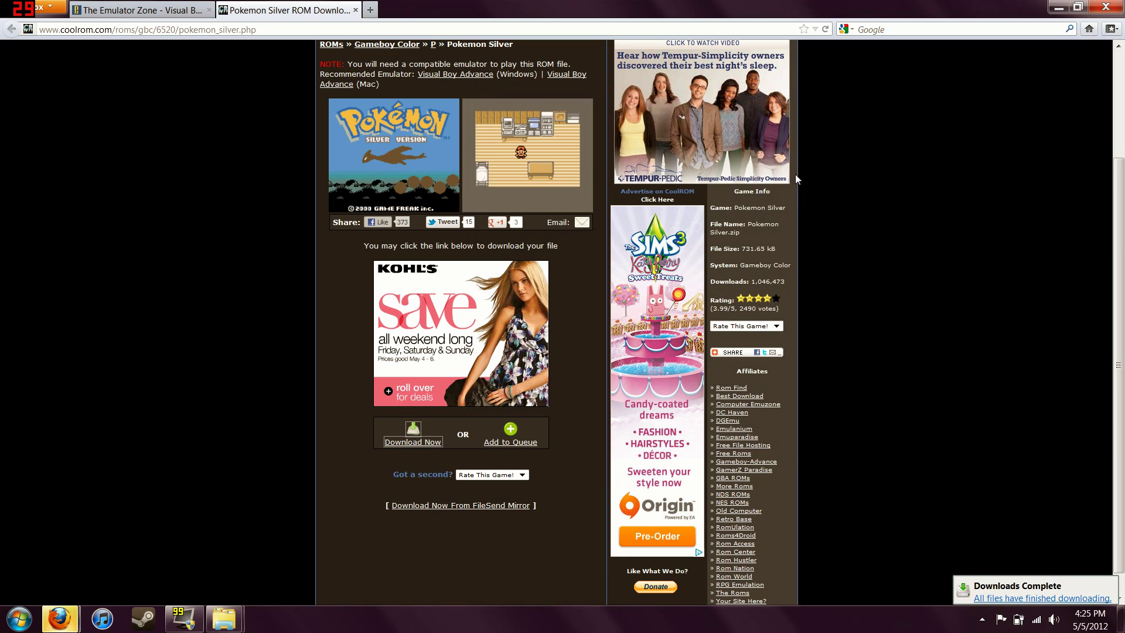
Arrange the Downloads and ROM folder windows side by side on the desktop
left_click(1059, 9)
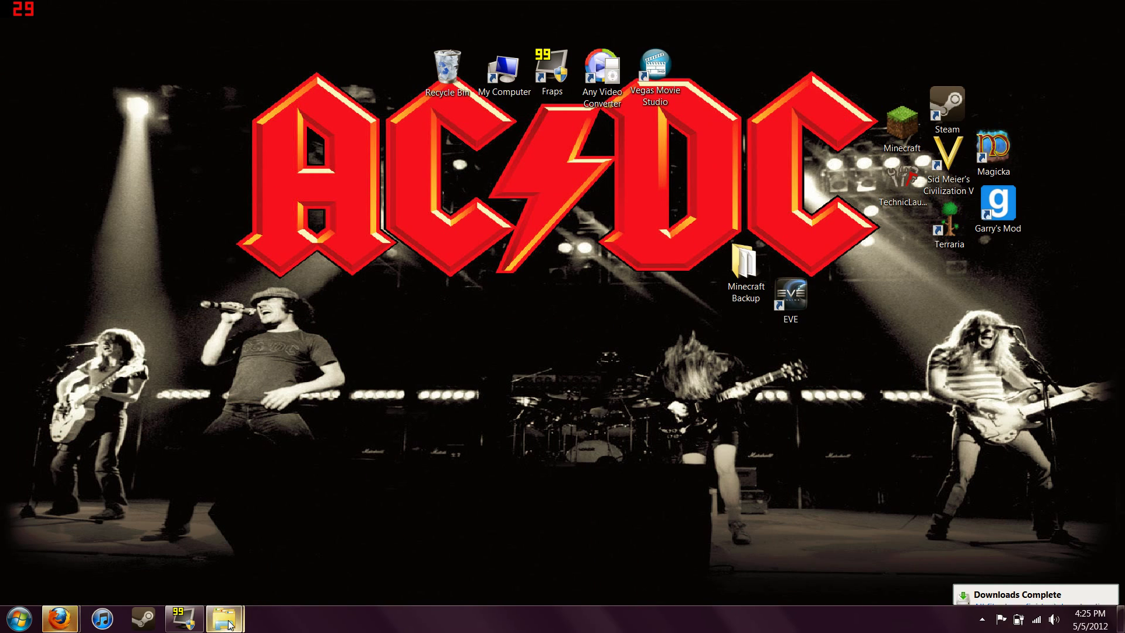
left_click(228, 545)
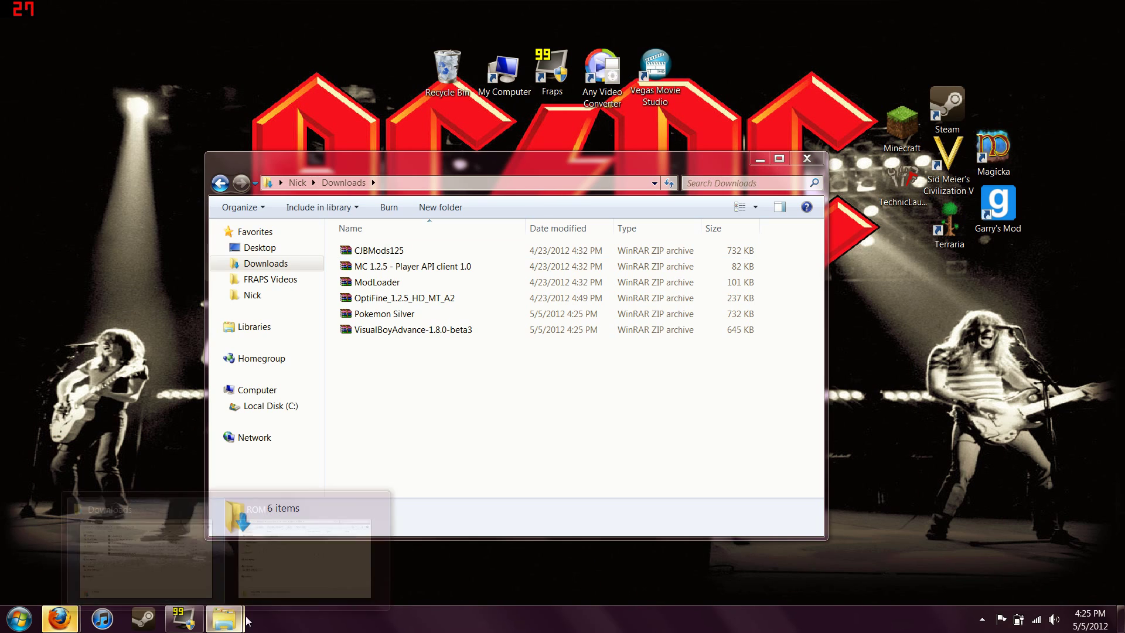
left_click(228, 619)
left_click(299, 536)
left_click_drag(521, 158, 394, 66)
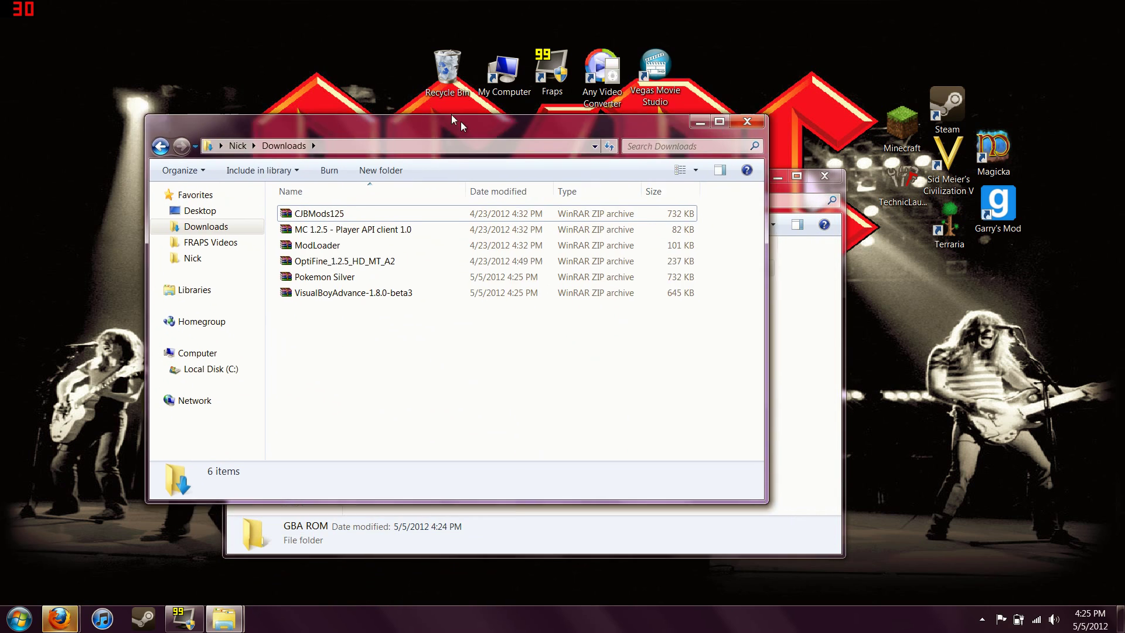
left_click_drag(730, 189, 960, 207)
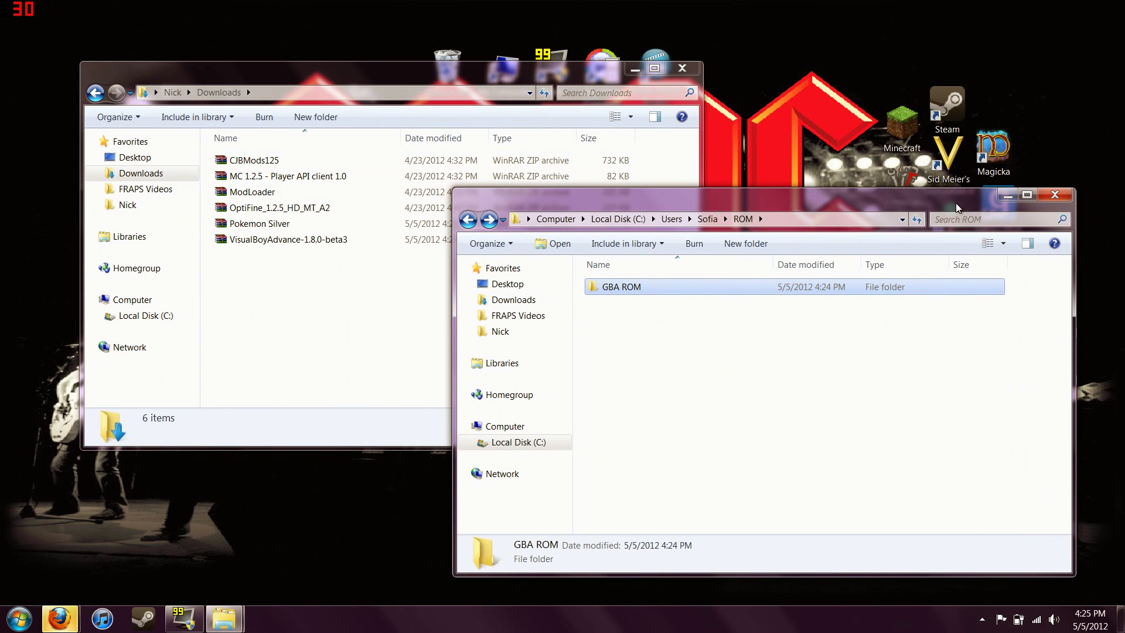
Move the Pokemon Silver zip from Downloads into the GBA ROM folder
double_click(643, 297)
left_click_drag(259, 224, 710, 397)
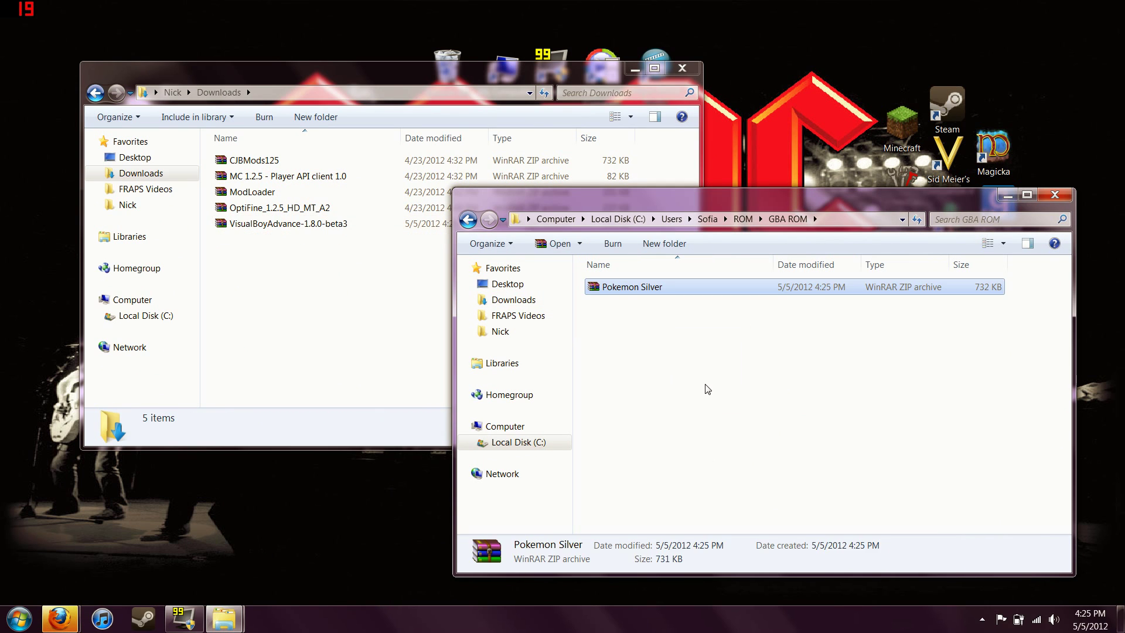
left_click(710, 399)
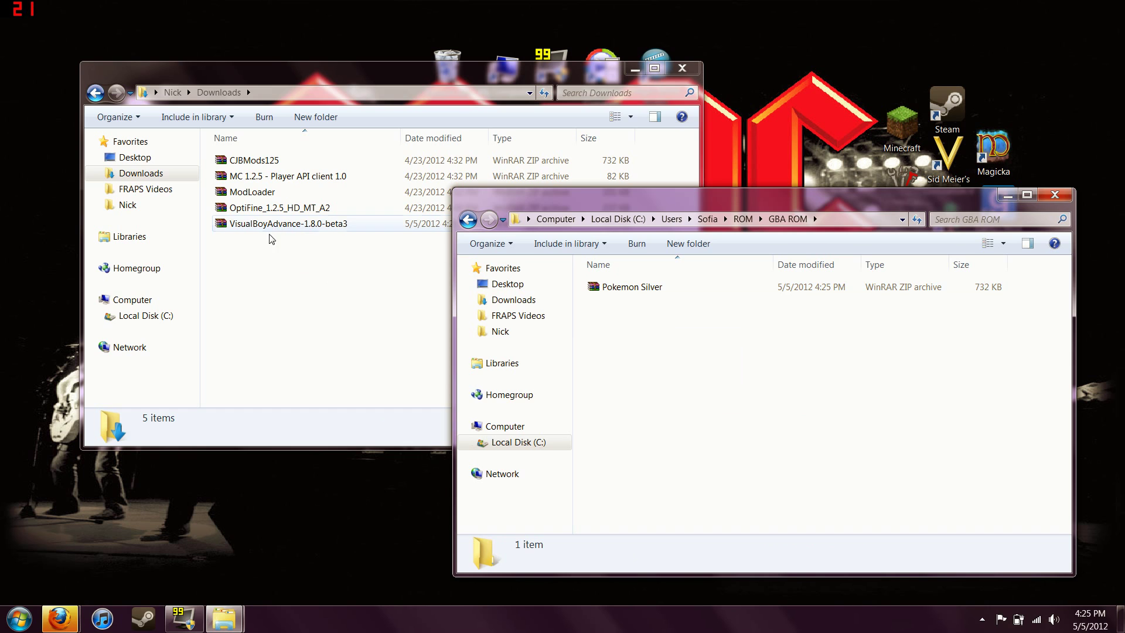
Open the VisualBoyAdvance zip in WinRAR and run VisualBoyAdvance.exe from it
left_click(303, 227)
double_click(303, 227)
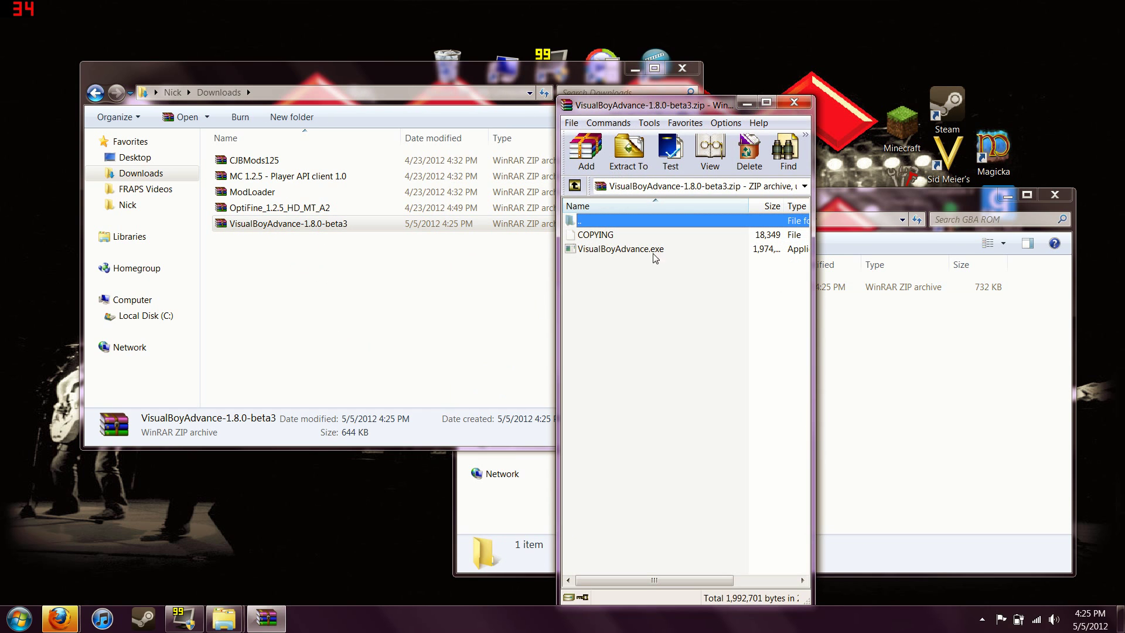
left_click_drag(696, 105, 313, 40)
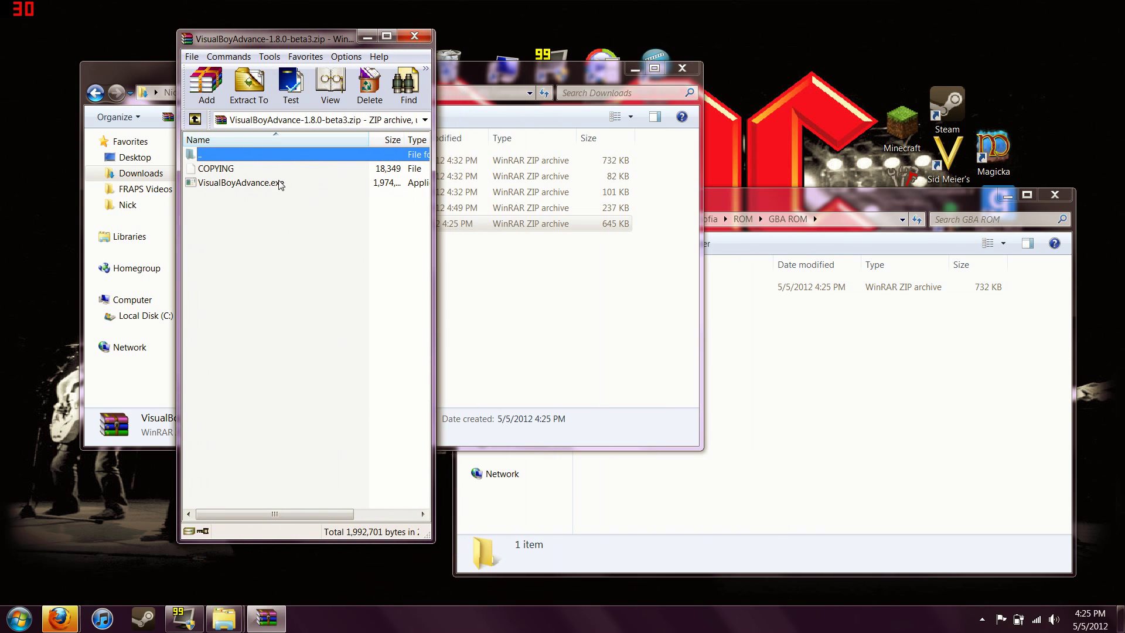
left_click(263, 183)
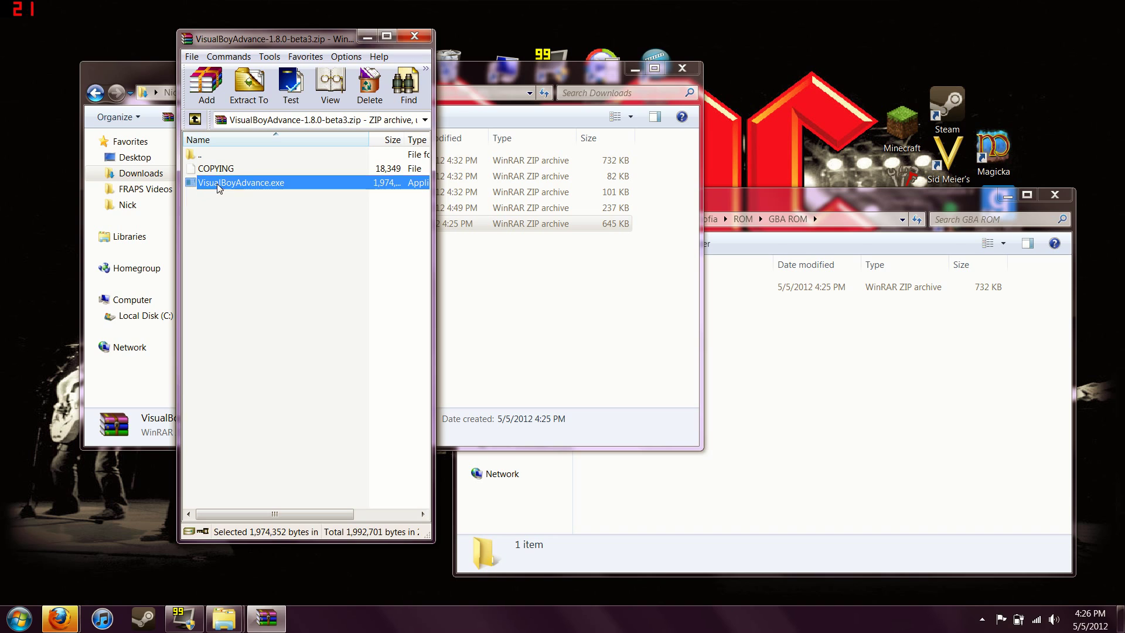
double_click(218, 186)
left_click_drag(66, 7, 449, 126)
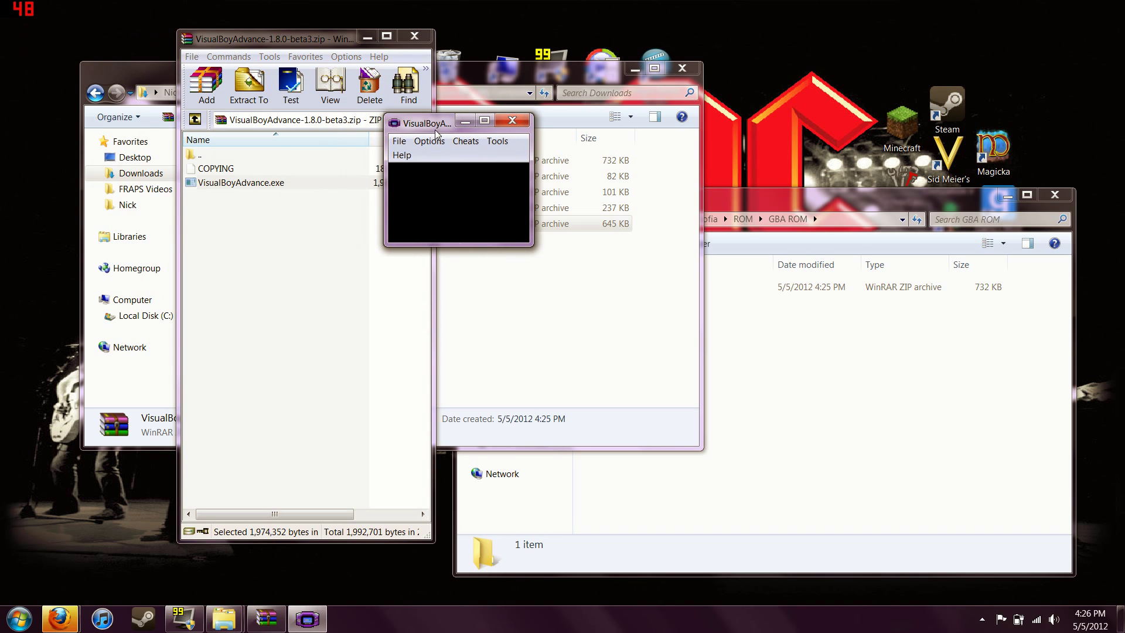
Open Pokemon Silver from C:\Users\Sofia\ROM\GBA ROM via File > Open
left_click(399, 142)
left_click(423, 156)
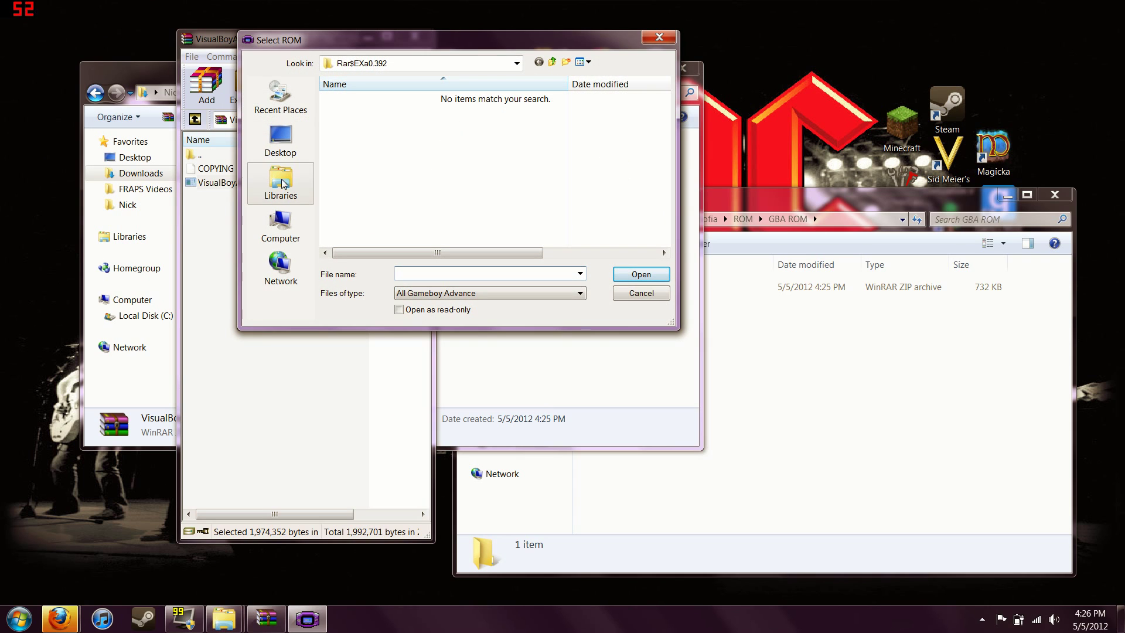
left_click(280, 228)
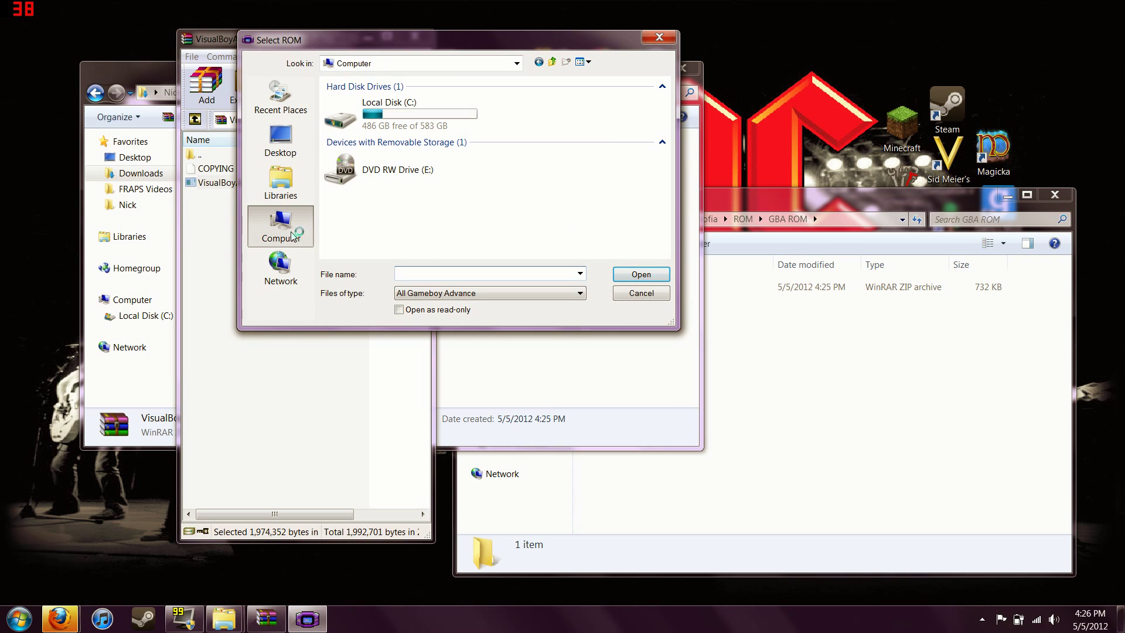
double_click(388, 113)
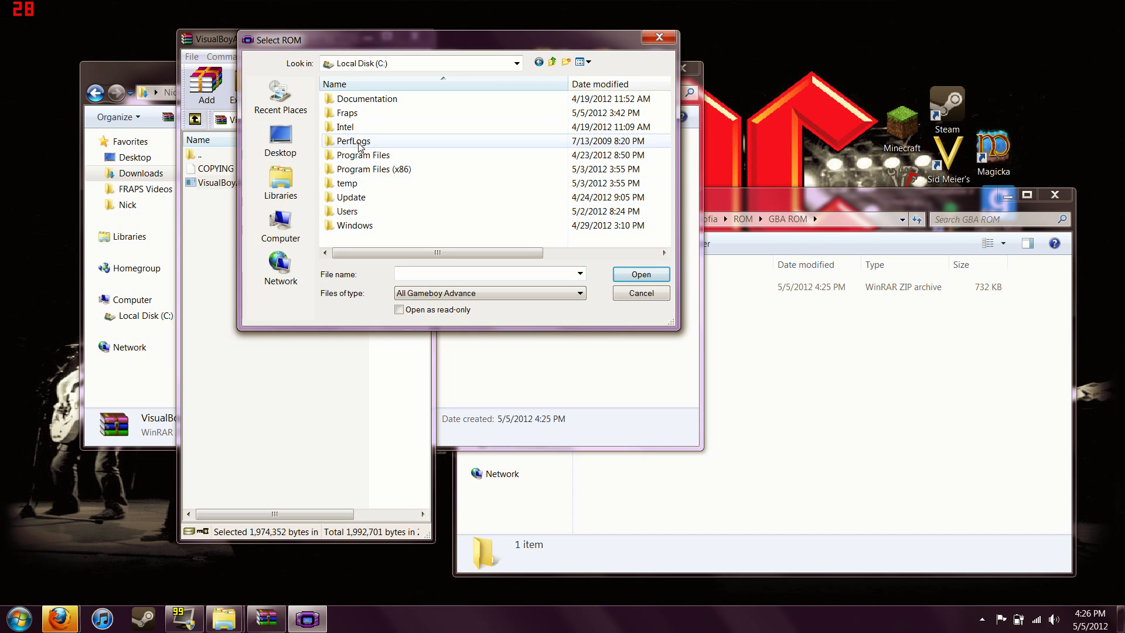
double_click(348, 211)
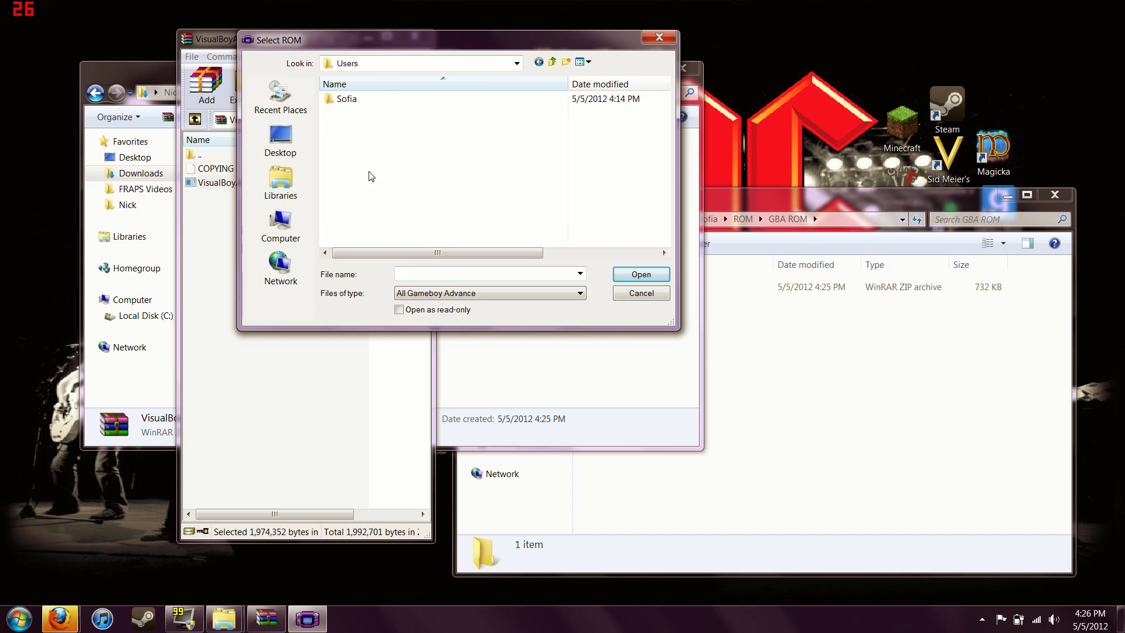
double_click(351, 99)
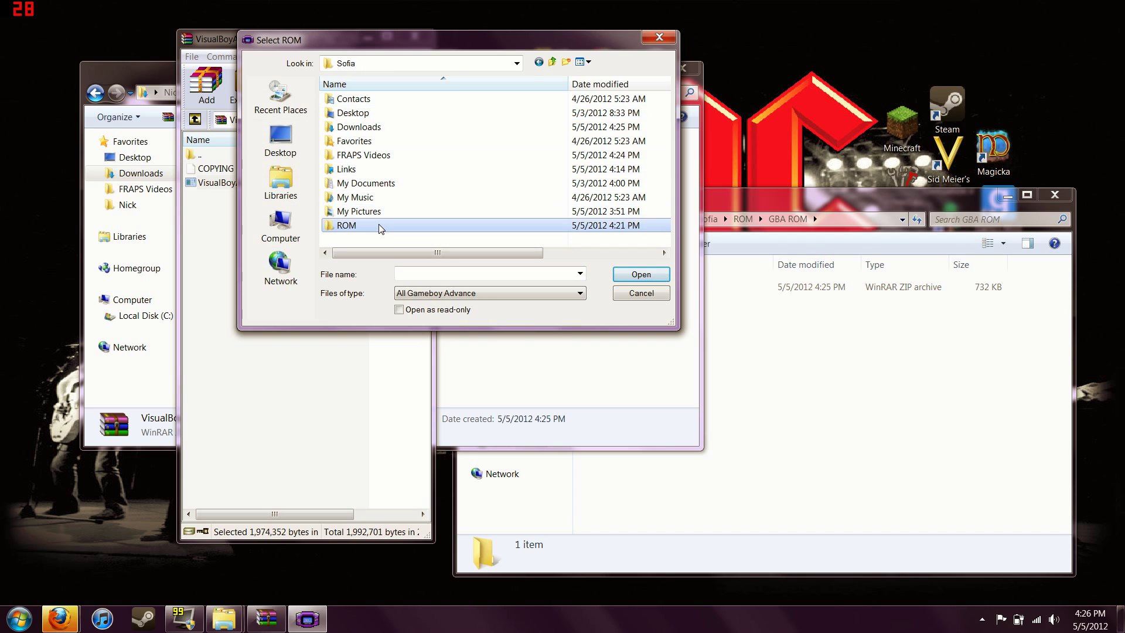
double_click(346, 225)
double_click(360, 99)
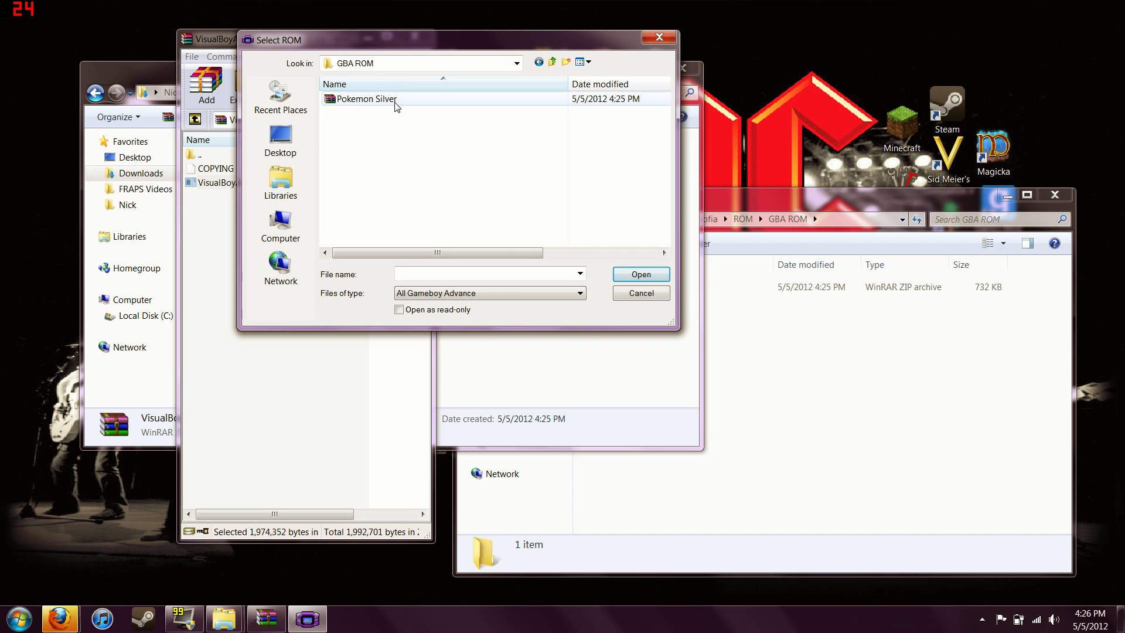
double_click(366, 98)
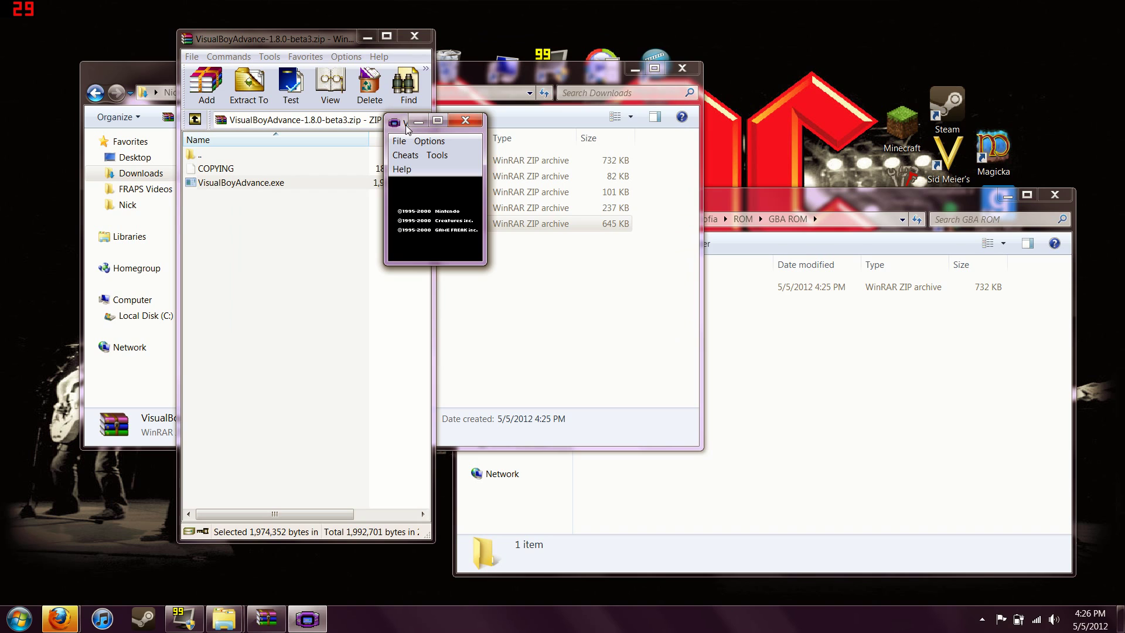
Lower VisualBoyAdvance's slider to about 5 in the Volume Mixer, then close the mixer
left_click(1054, 620)
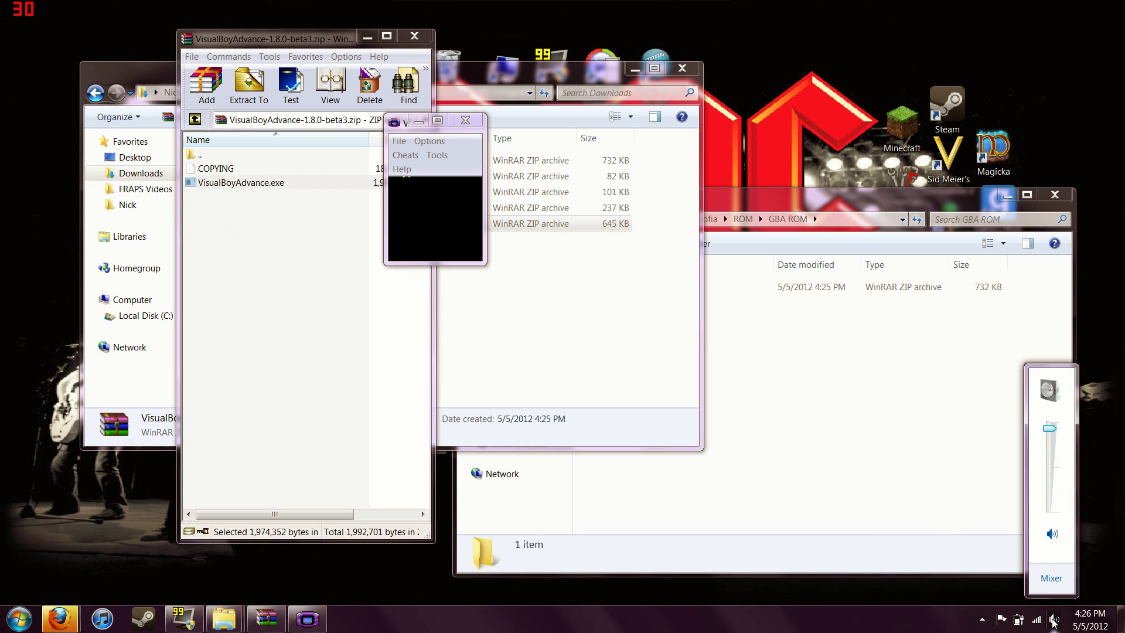
left_click(1051, 577)
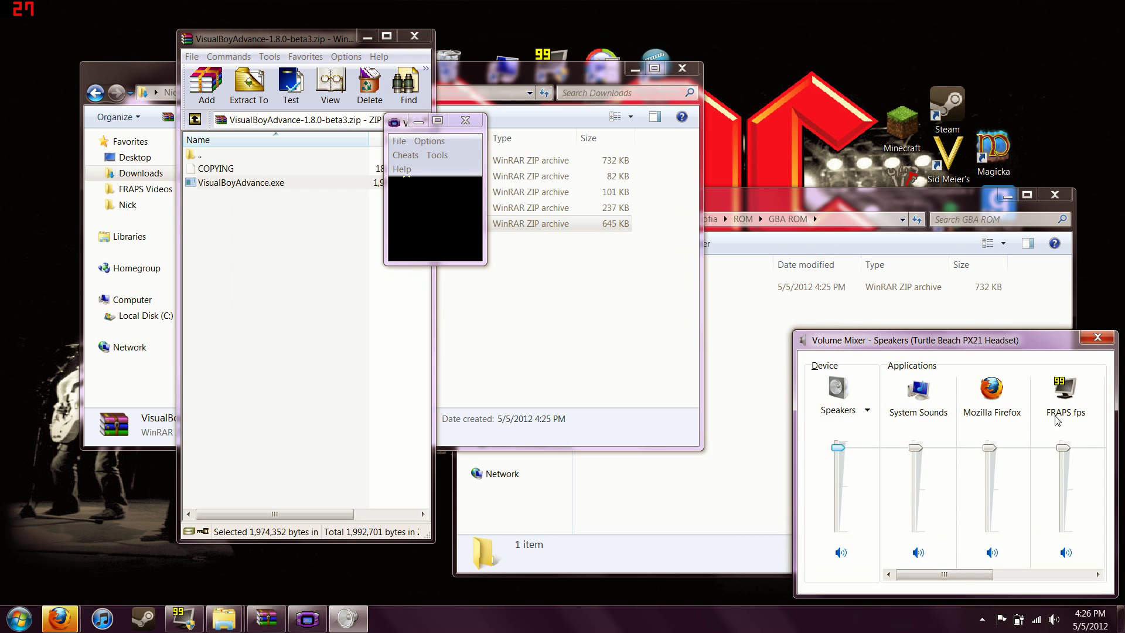
left_click_drag(947, 574, 1046, 574)
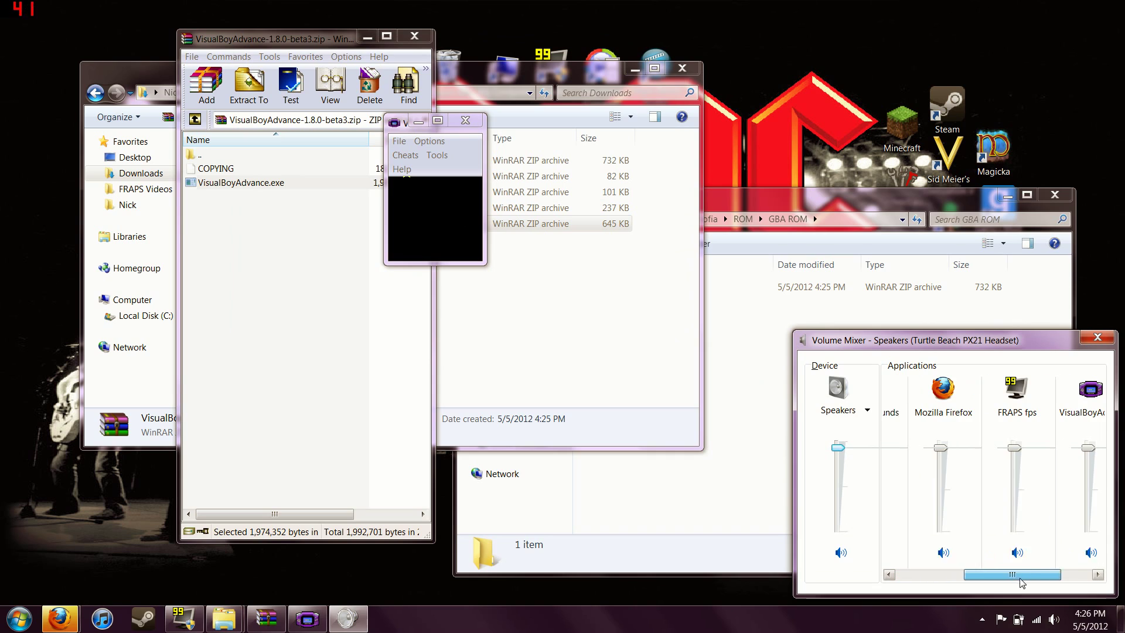
left_click_drag(1062, 450, 1065, 530)
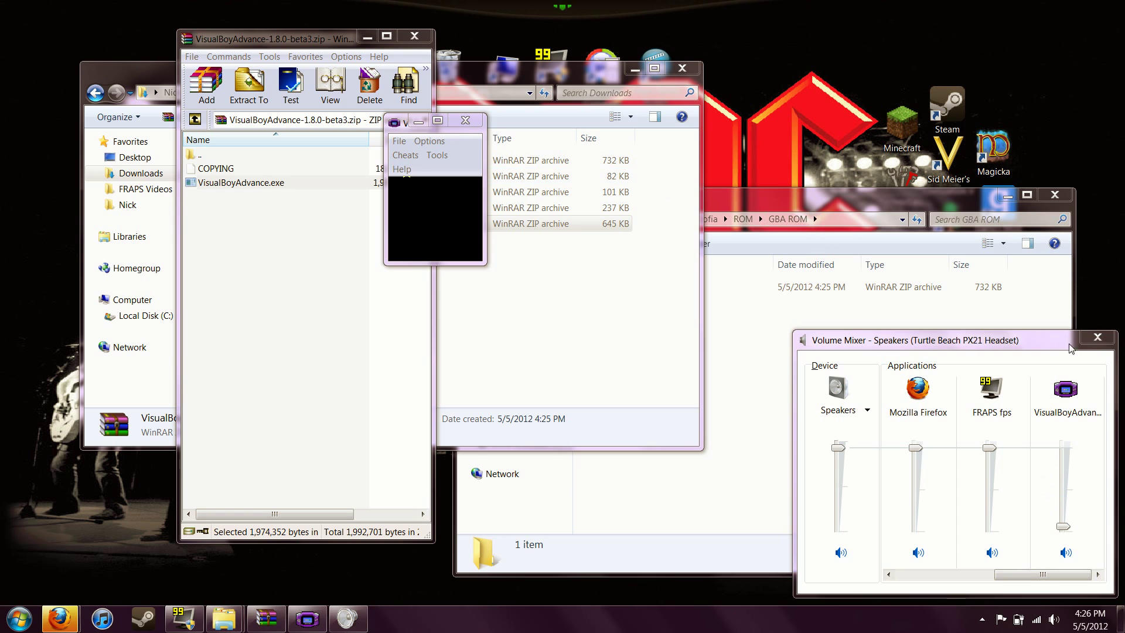
left_click(1096, 337)
Close the WinRAR and Downloads windows, then enlarge the VisualBoyAdvance window
left_click_drag(435, 123, 464, 144)
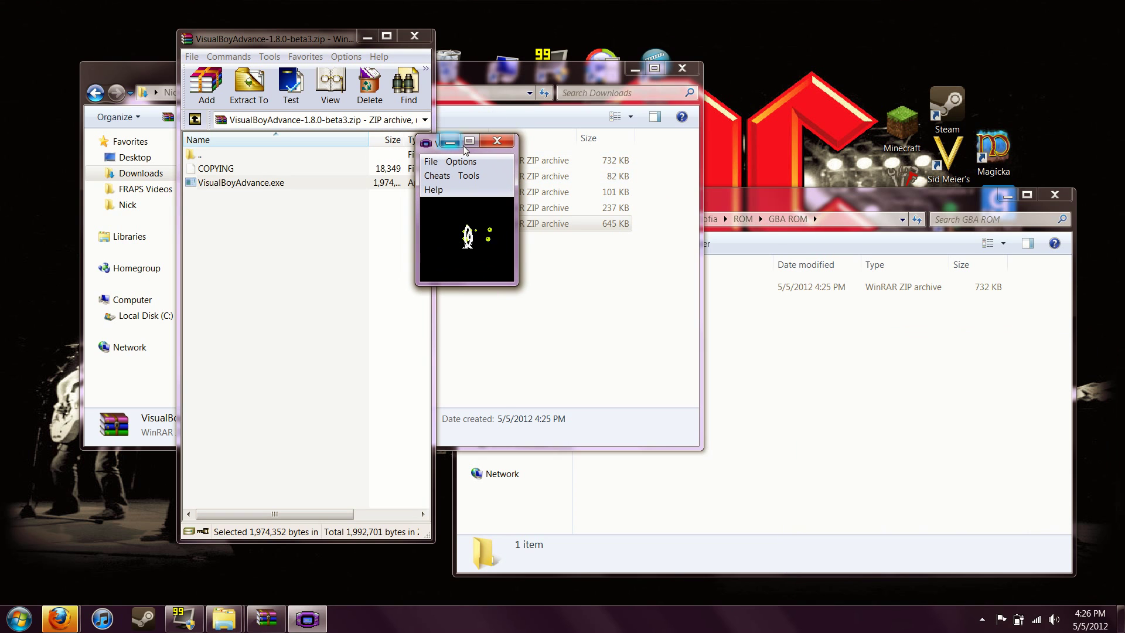
left_click(414, 37)
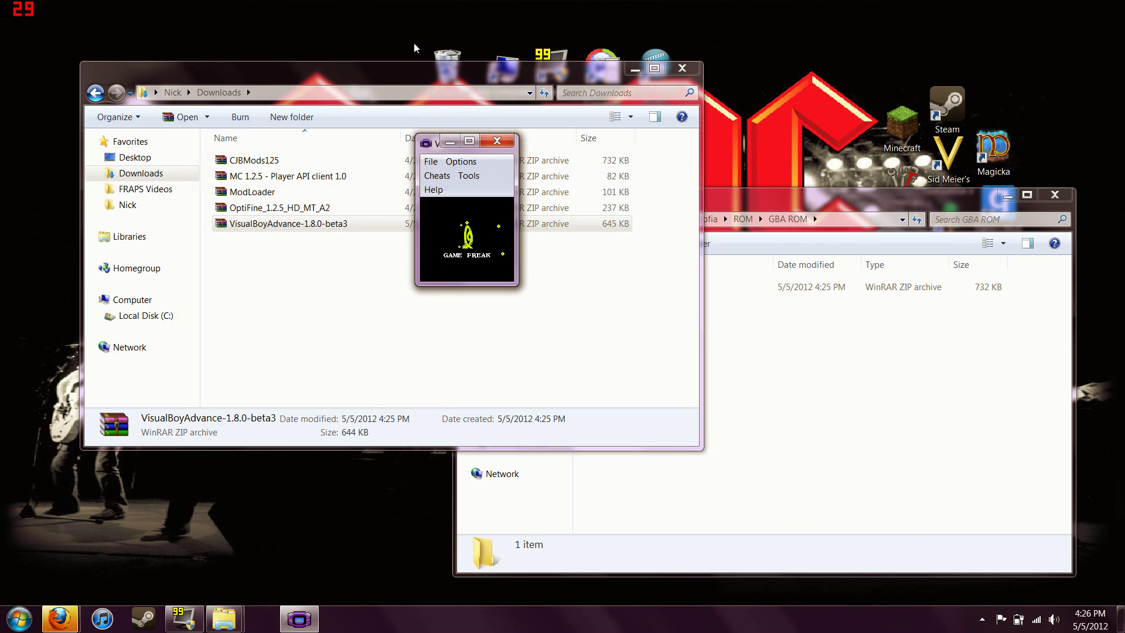
left_click(681, 68)
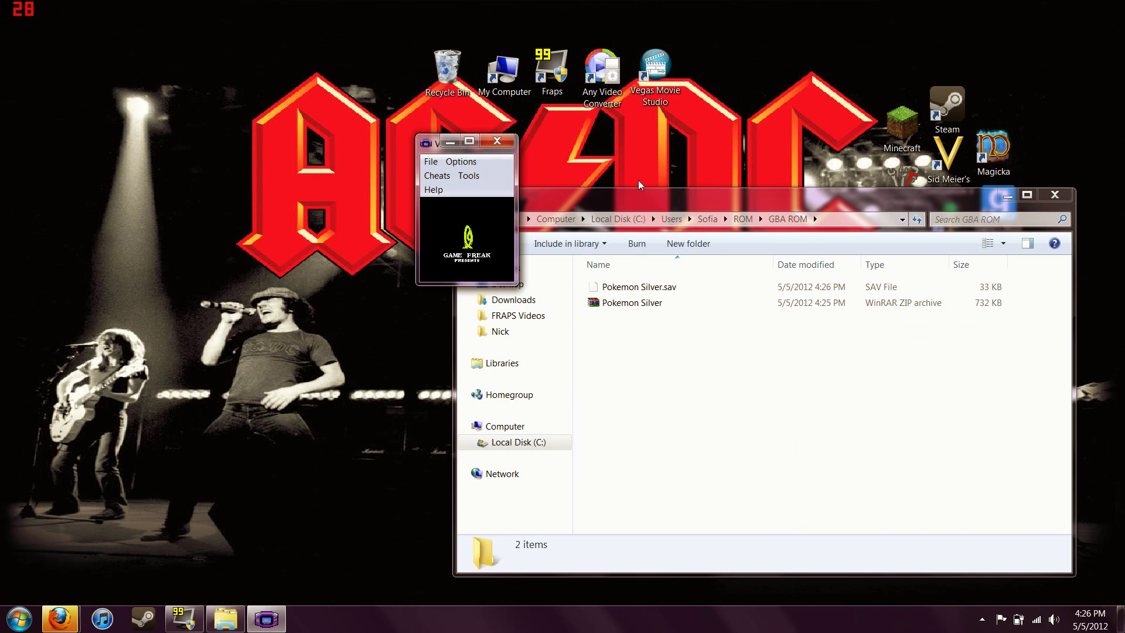
left_click_drag(478, 143, 413, 109)
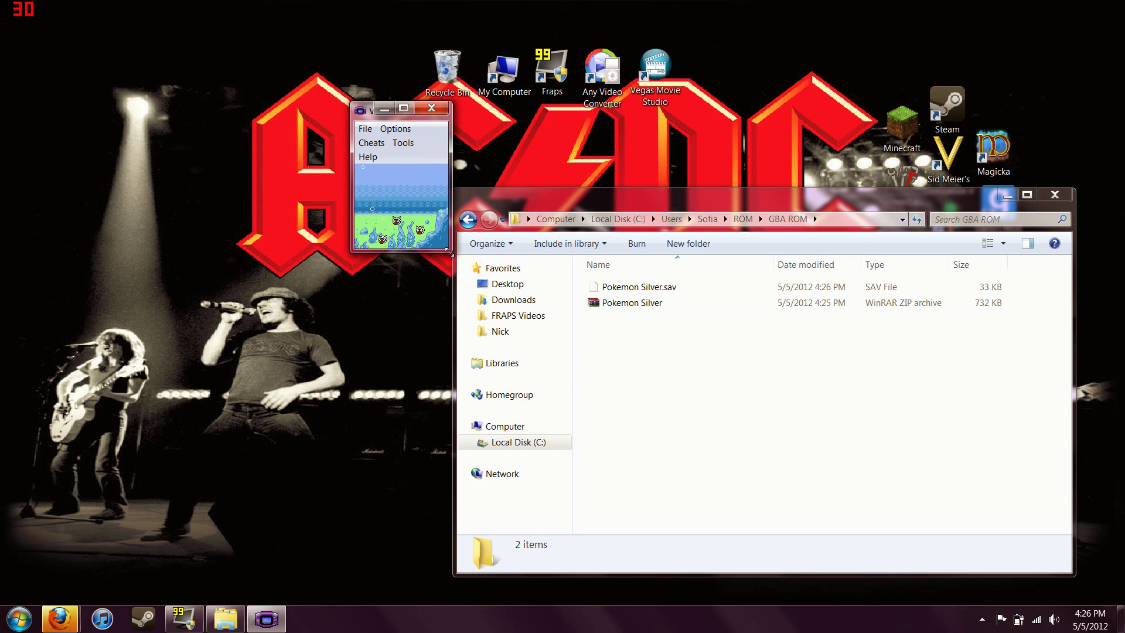
left_click_drag(449, 250, 622, 456)
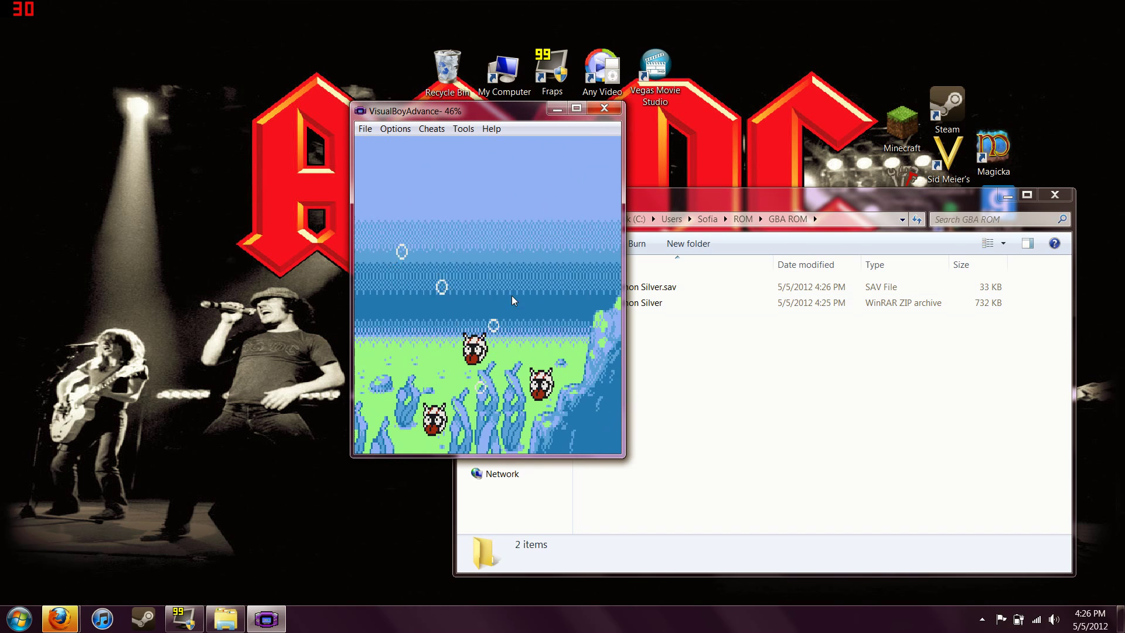
Browse the File menu, then set Pokemon Silver's TEXT SPEED option to FAST
left_click(364, 129)
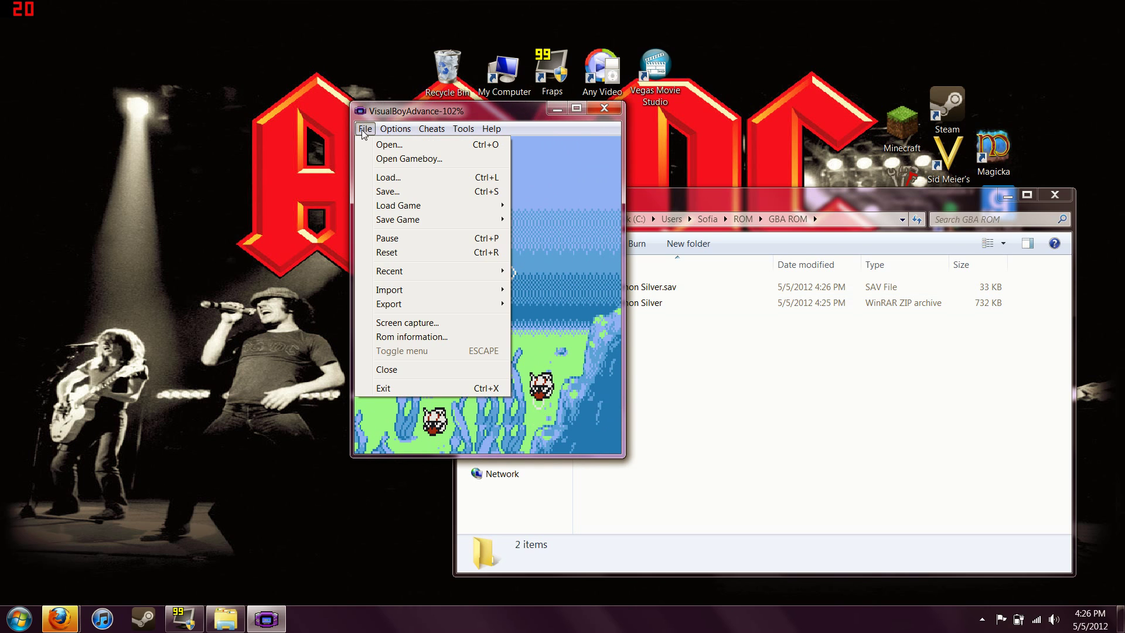
mouse_move(399, 220)
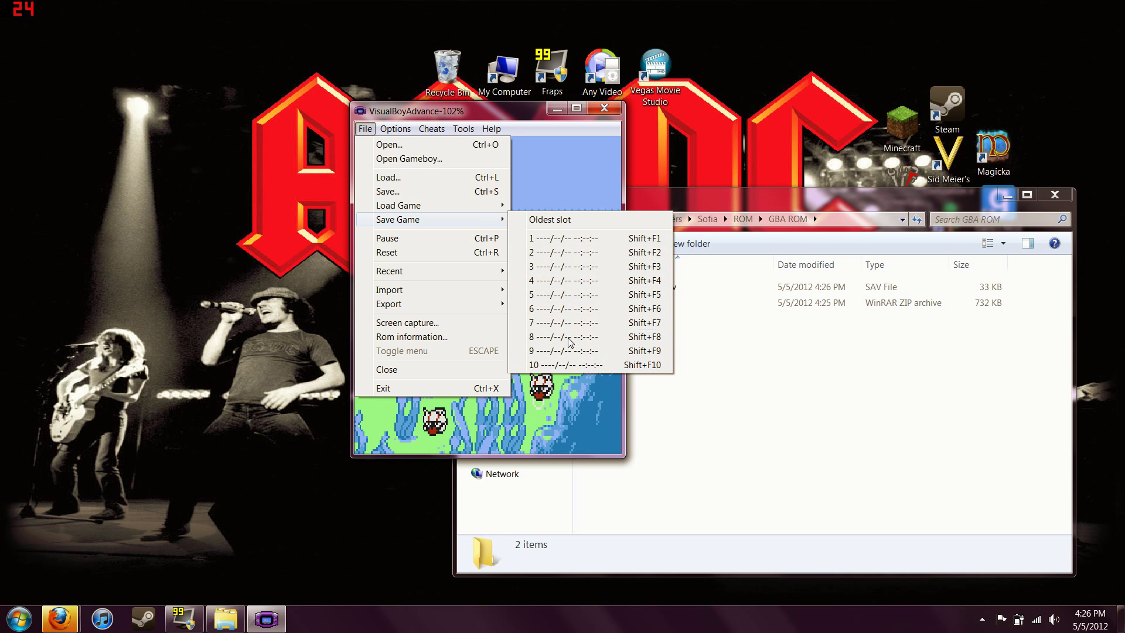
left_click(523, 426)
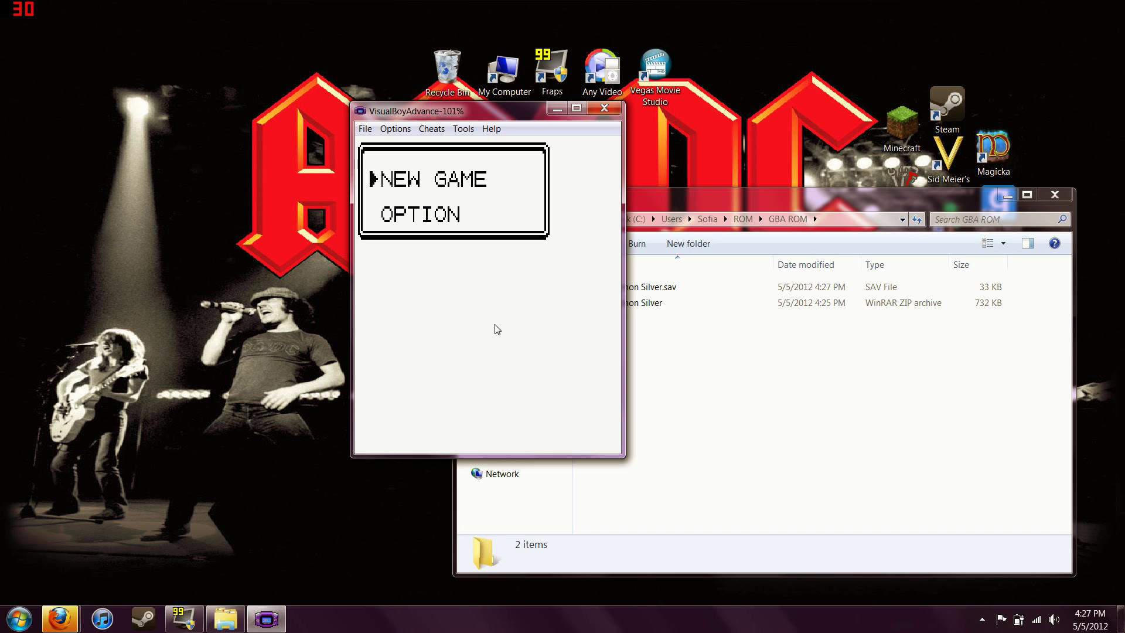
key("z")
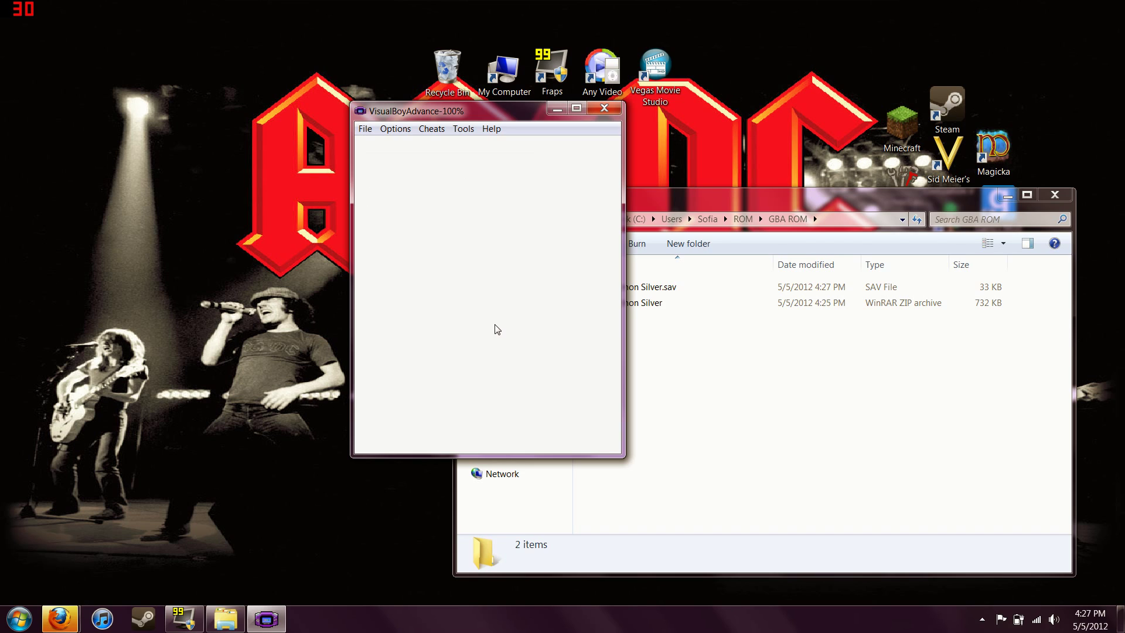
key("Left")
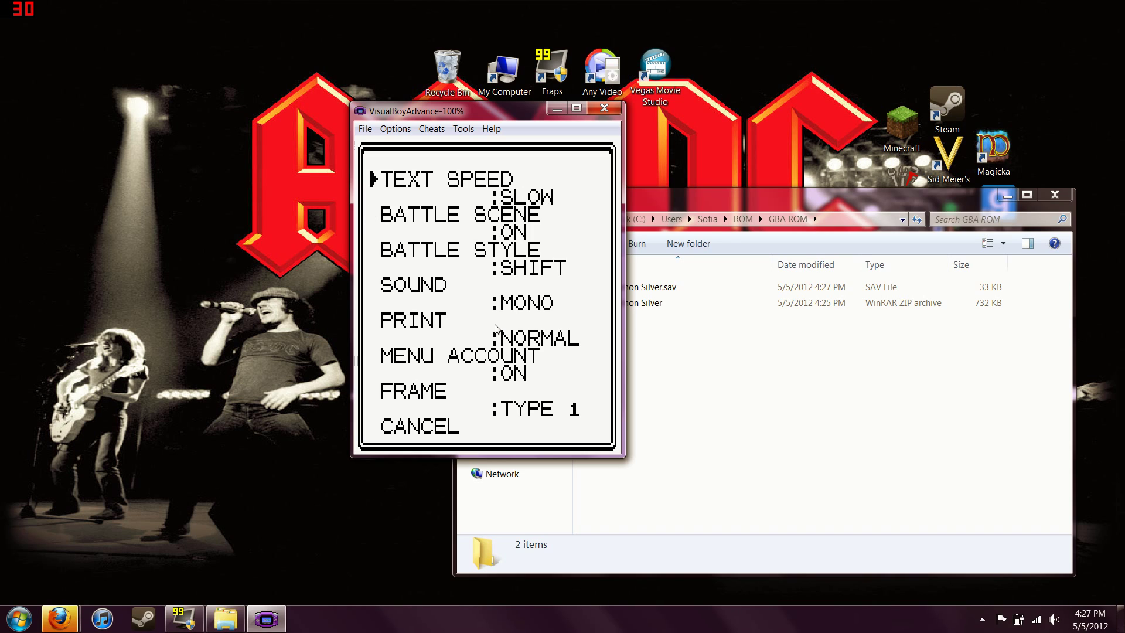
key("Left")
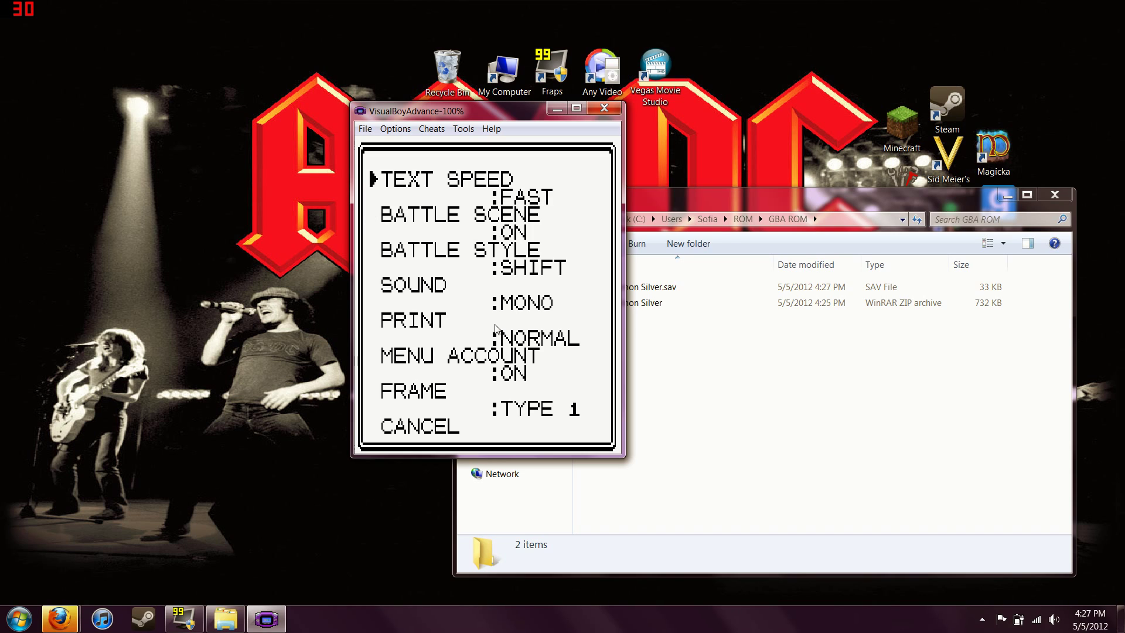